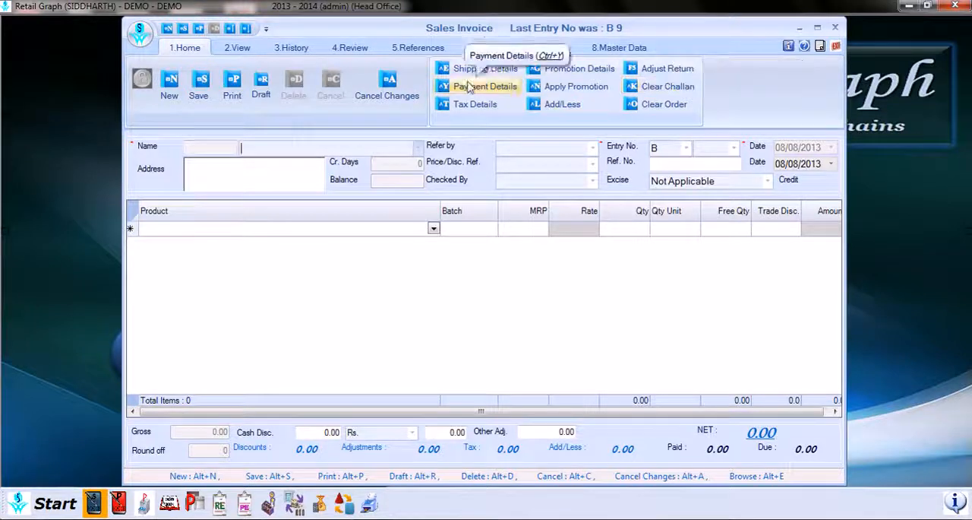
Step: In the invoice's shipping details, set the freight type to FOB_To_Pay and keep Cash as the payment mode
{"action": "left_click", "coordinate": [486, 70]}
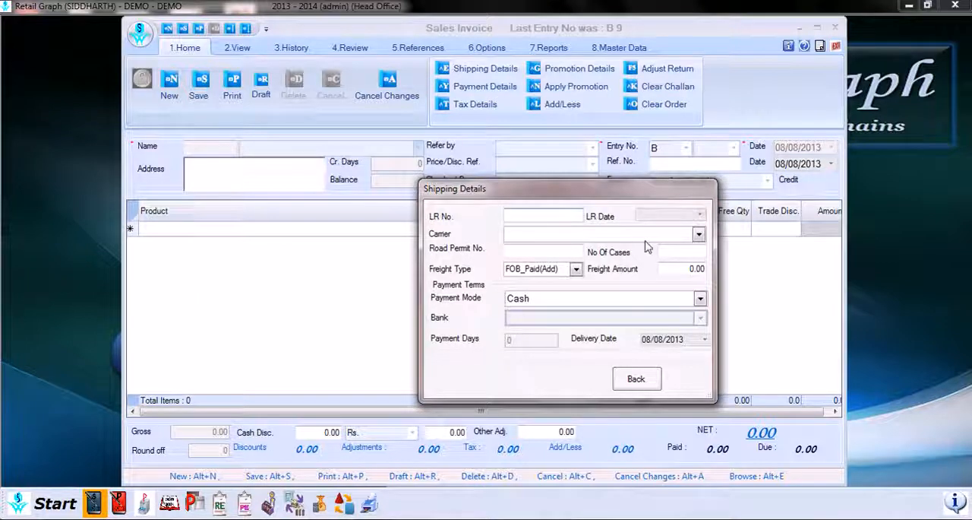
{"action": "left_click", "coordinate": [698, 235]}
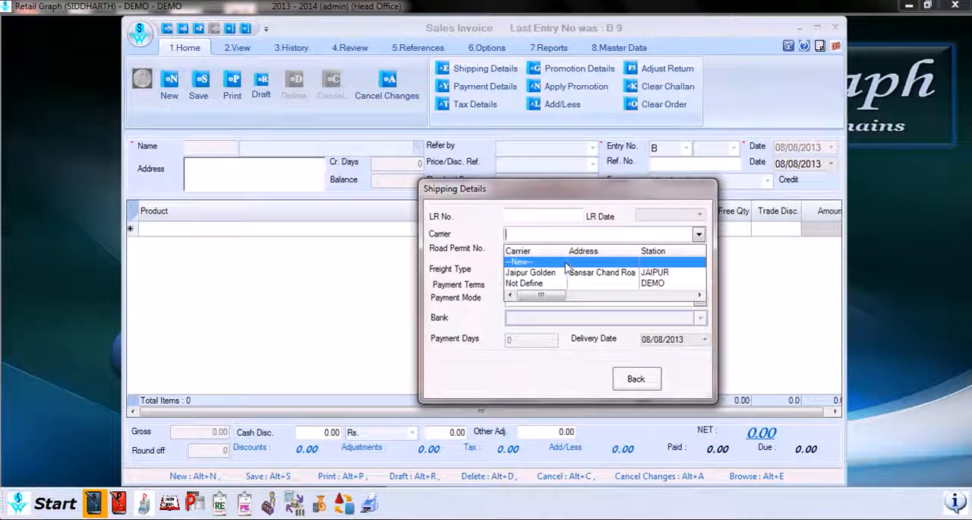
{"action": "left_click", "coordinate": [699, 234]}
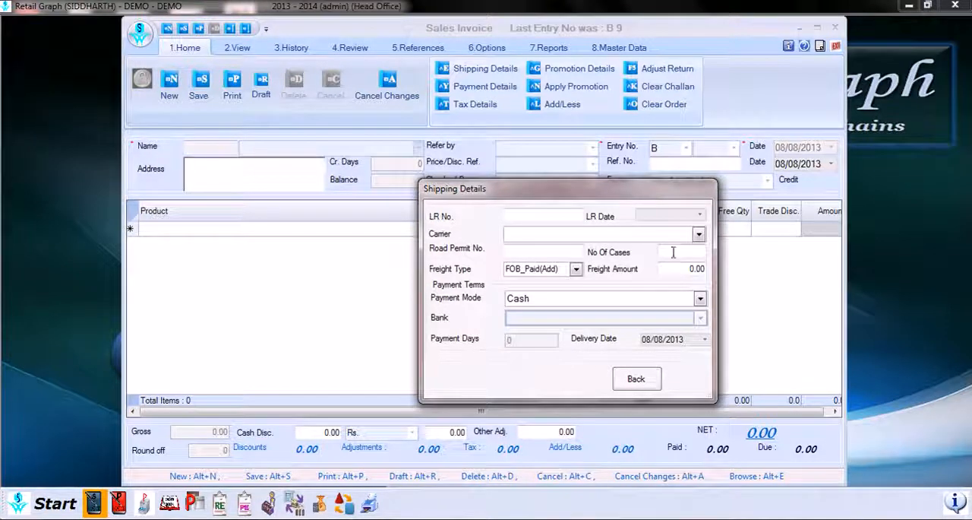
{"action": "left_click", "coordinate": [575, 270]}
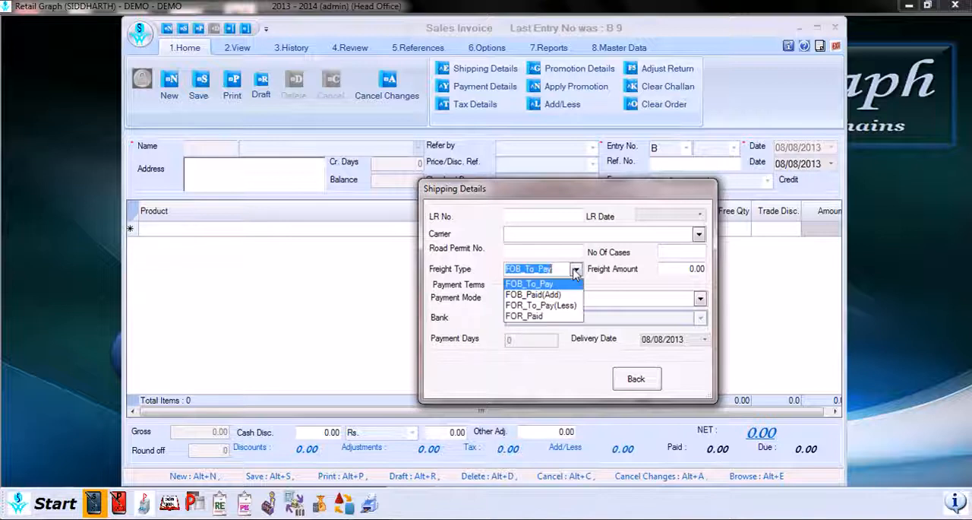
{"action": "left_click", "coordinate": [574, 279]}
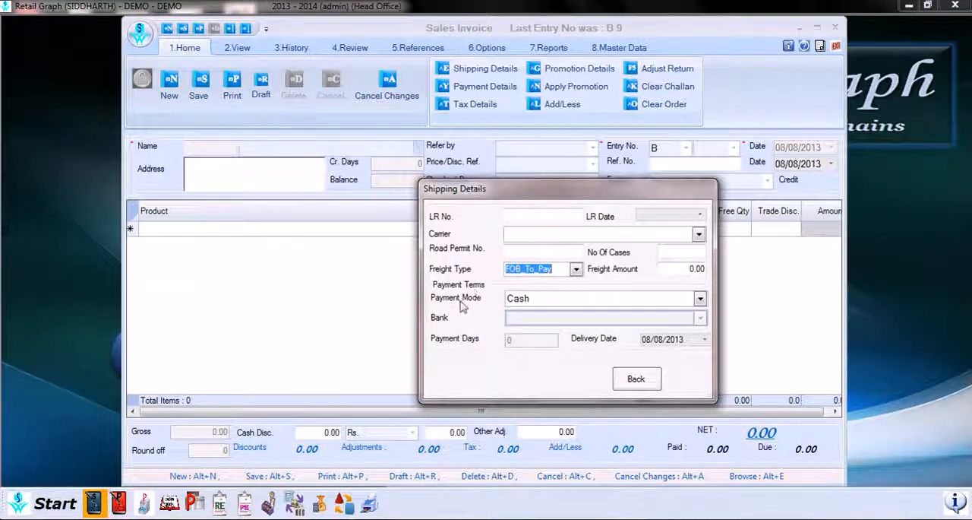
{"action": "left_click", "coordinate": [700, 299]}
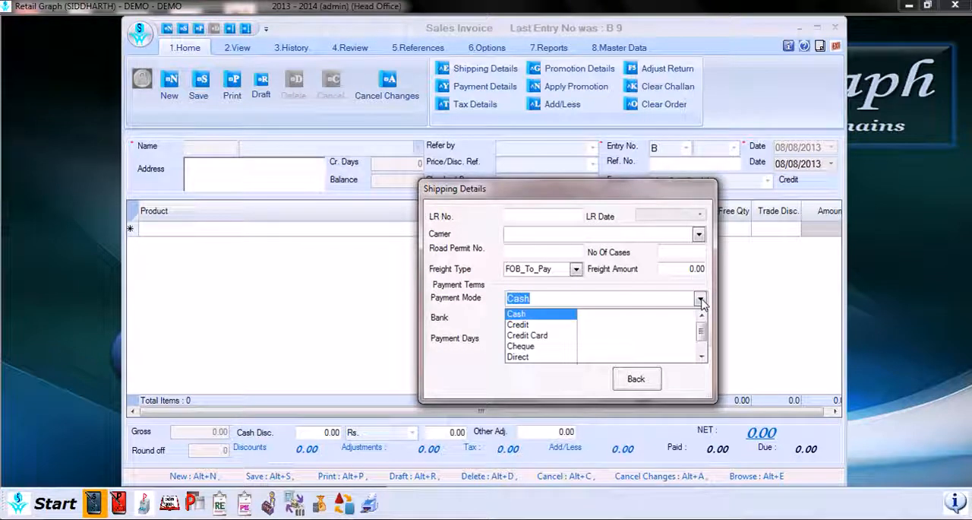
{"action": "left_click", "coordinate": [699, 299]}
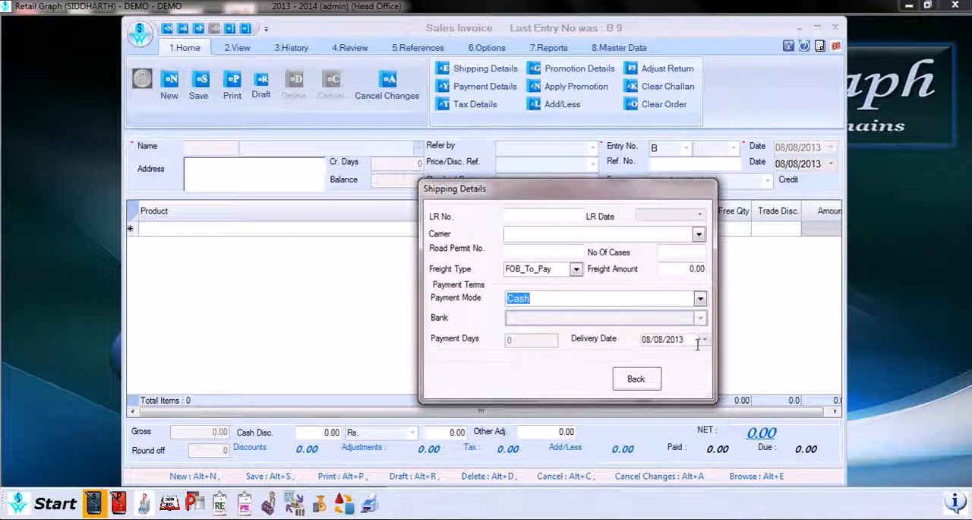
{"action": "left_click", "coordinate": [645, 383]}
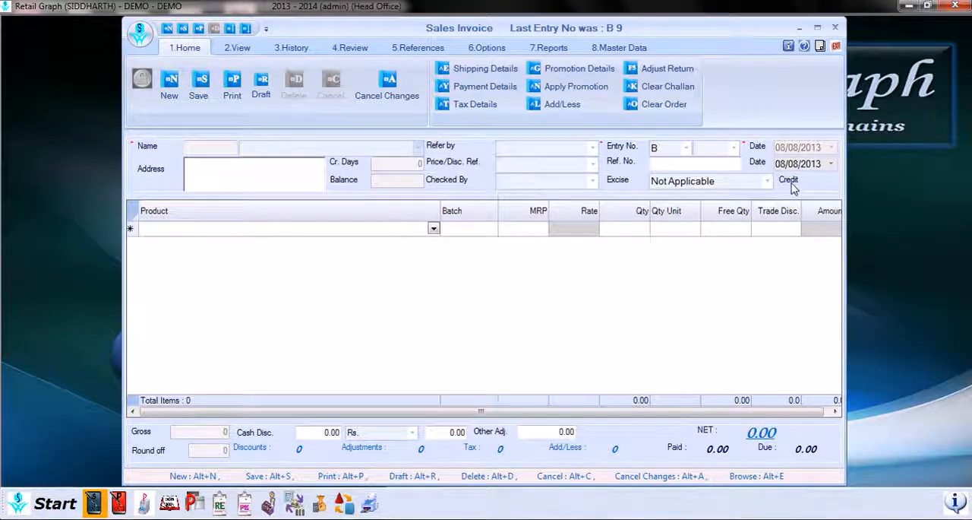
Step: In the payment details, try the On Credit and Cheque/DD payment methods and look through the available banks
{"action": "left_click", "coordinate": [503, 88]}
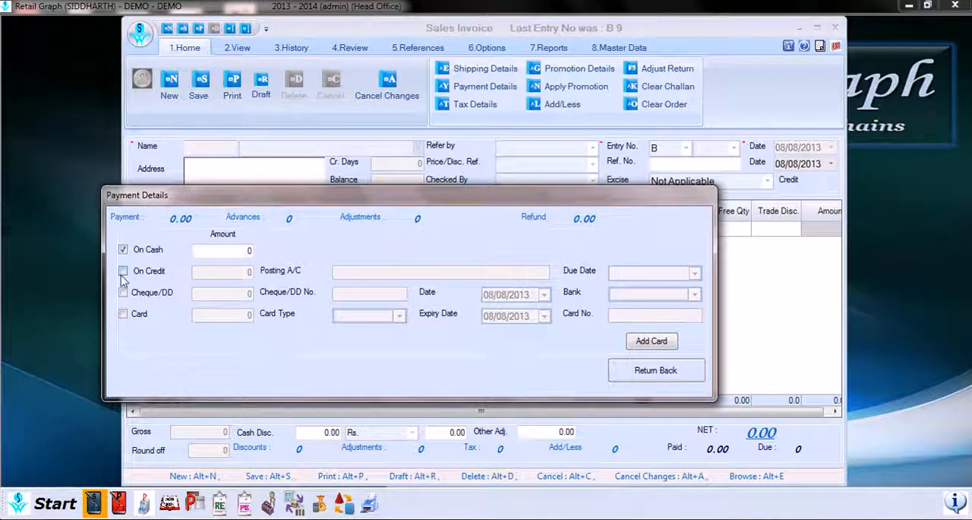
{"action": "left_click", "coordinate": [123, 271]}
{"action": "left_click", "coordinate": [123, 273]}
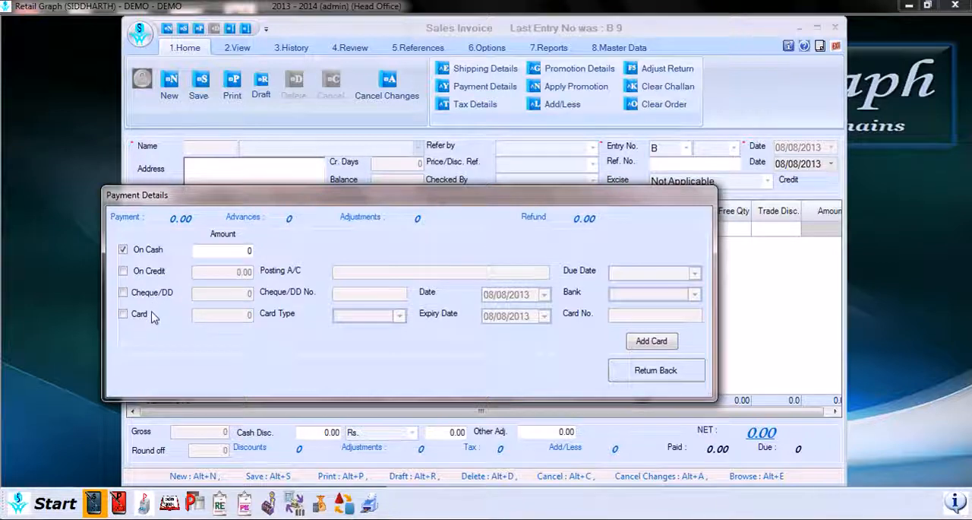
{"action": "left_click", "coordinate": [123, 291]}
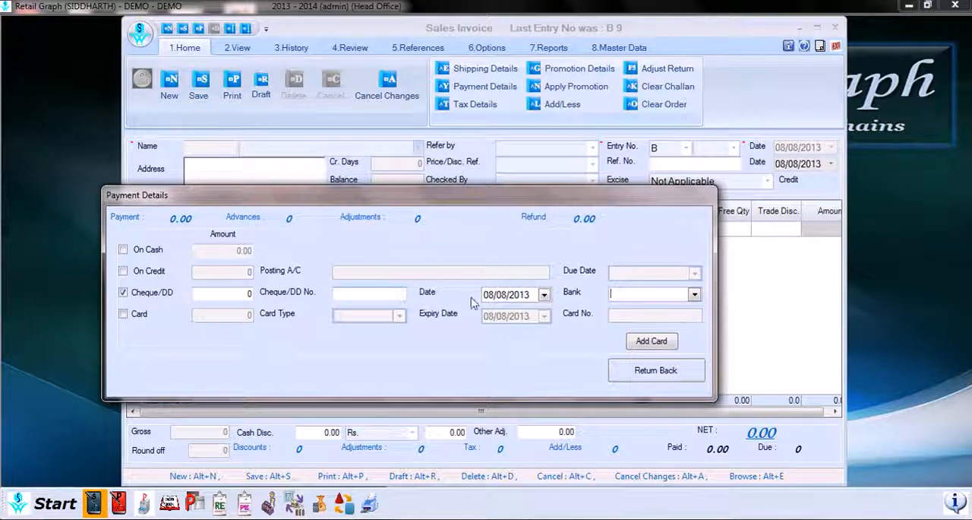
{"action": "left_click", "coordinate": [694, 294]}
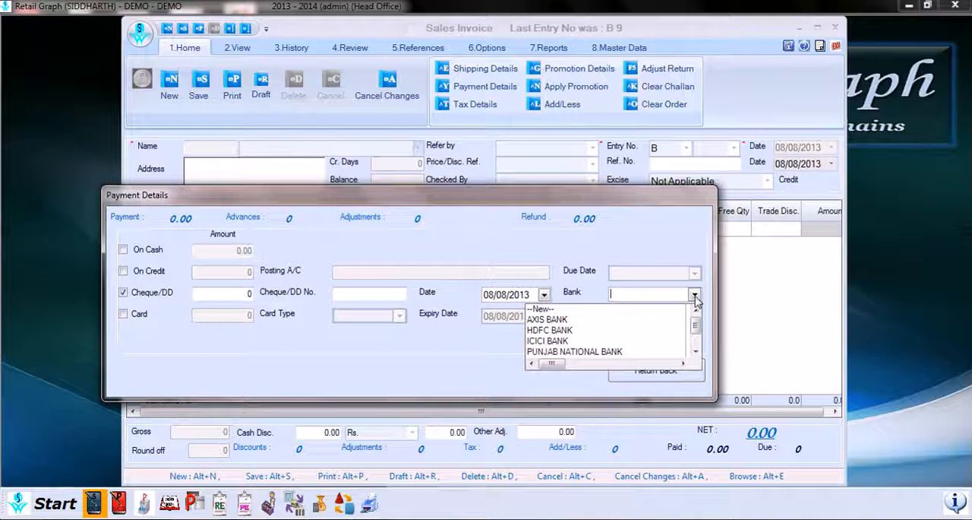
{"action": "left_click", "coordinate": [695, 295]}
Step: Choose Card as the payment method with card type MASTER CARD and return to the invoice
{"action": "left_click", "coordinate": [123, 314]}
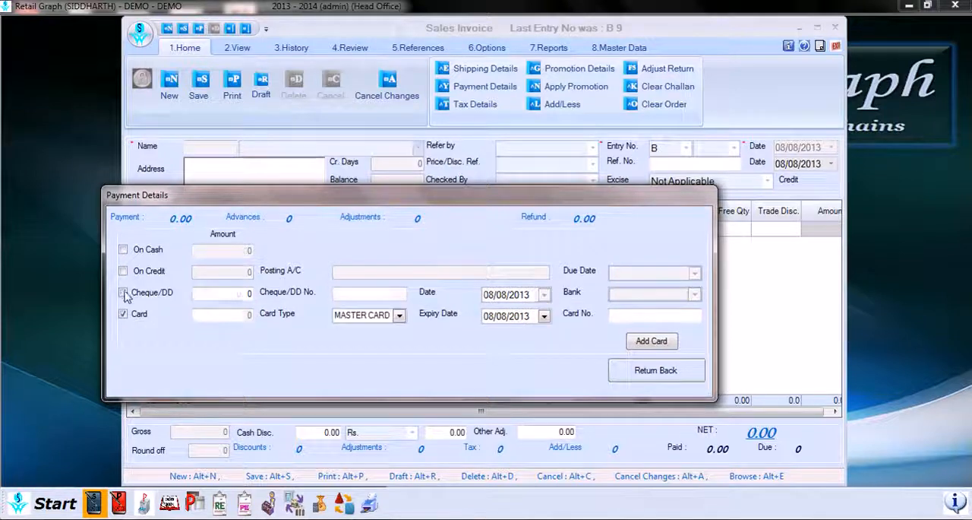
{"action": "left_click", "coordinate": [399, 315]}
{"action": "left_click", "coordinate": [399, 316]}
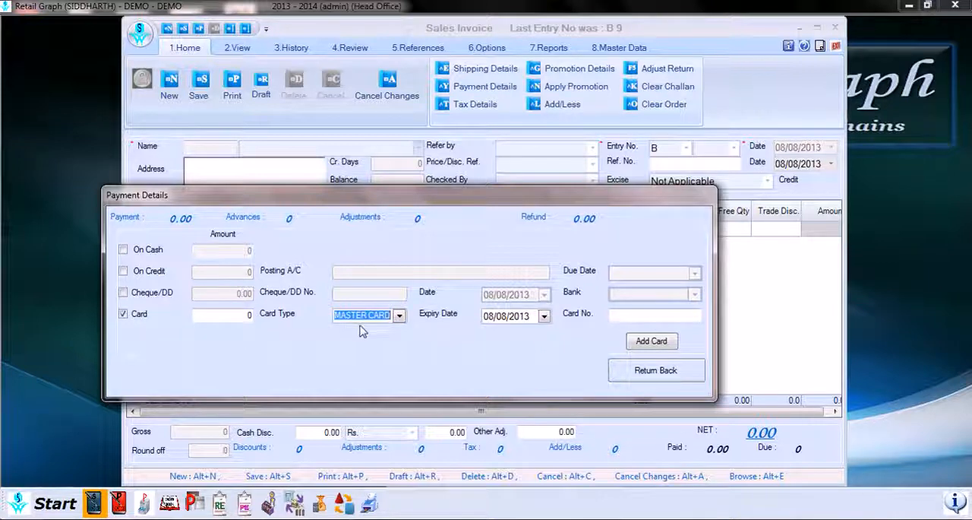
{"action": "left_click", "coordinate": [399, 315]}
{"action": "left_click", "coordinate": [402, 320]}
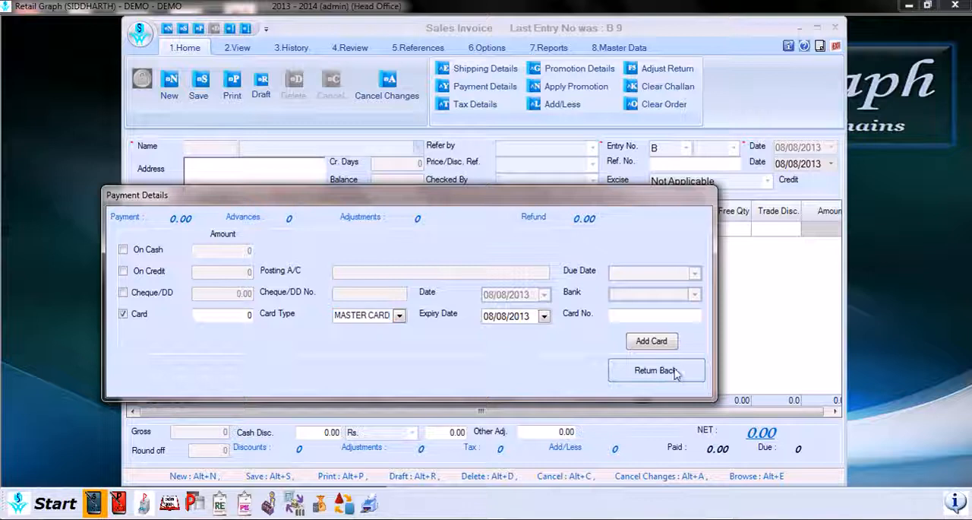
{"action": "left_click", "coordinate": [676, 371]}
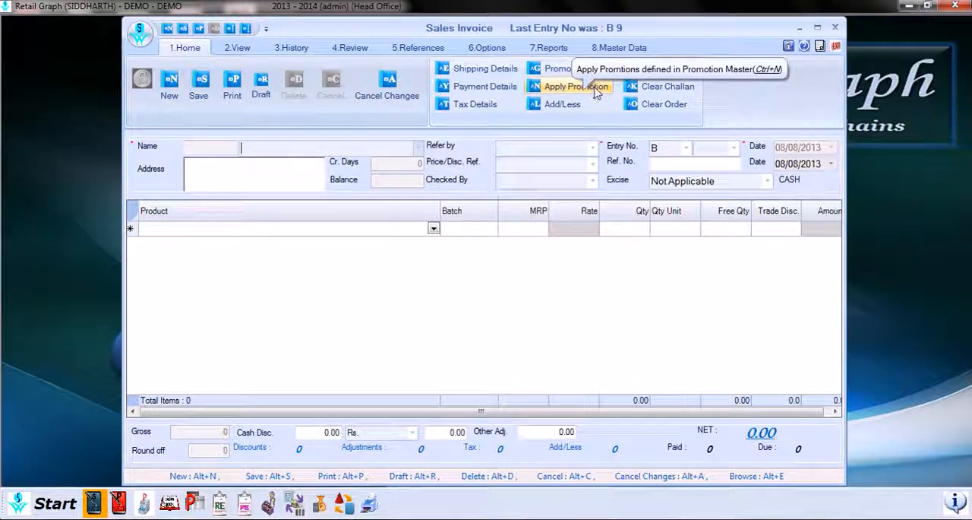
Step: Examine the billing heads available for Add/Less adjustments and return to the invoice without choosing one
{"action": "left_click", "coordinate": [576, 104]}
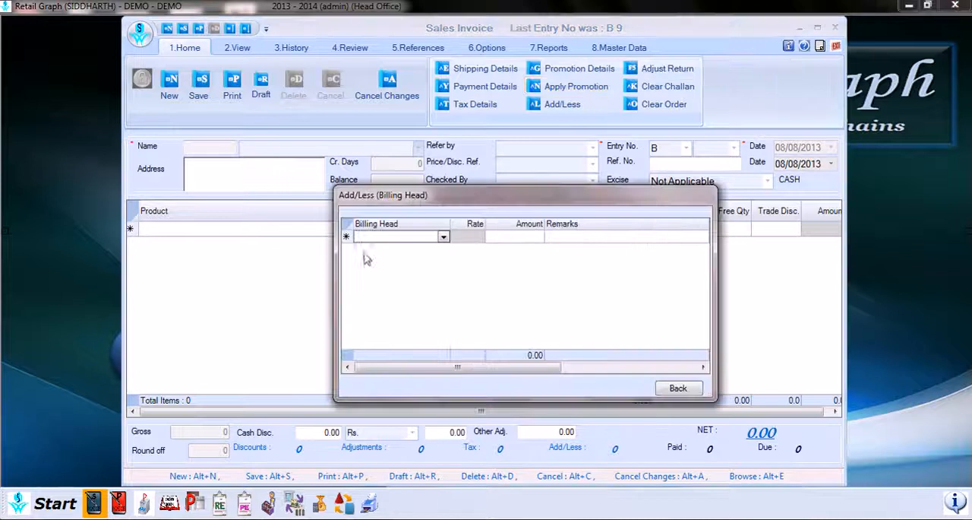
{"action": "left_click", "coordinate": [442, 238]}
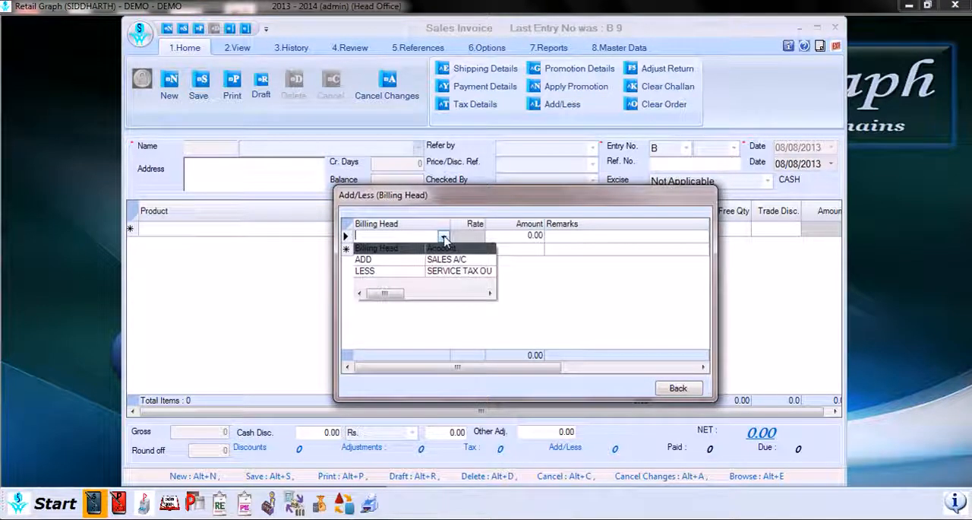
{"action": "left_click", "coordinate": [443, 237]}
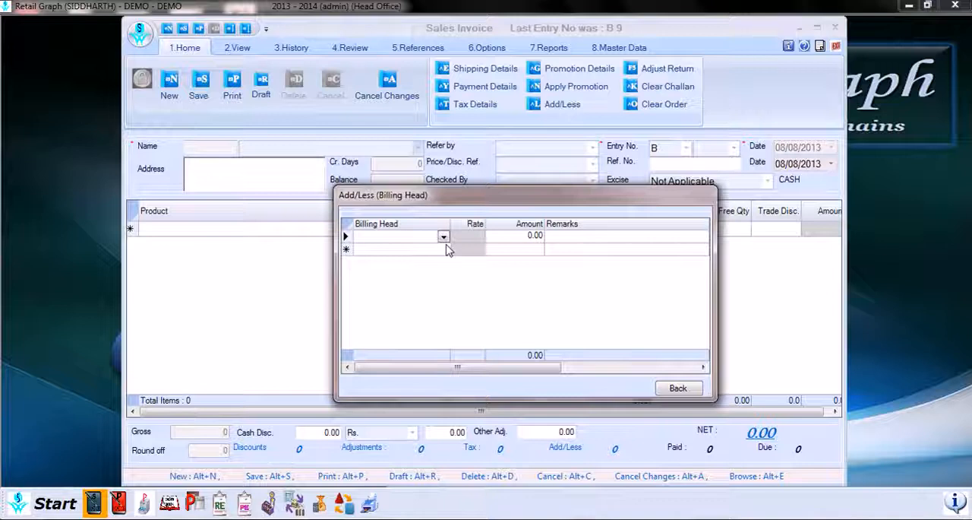
{"action": "left_click", "coordinate": [680, 388]}
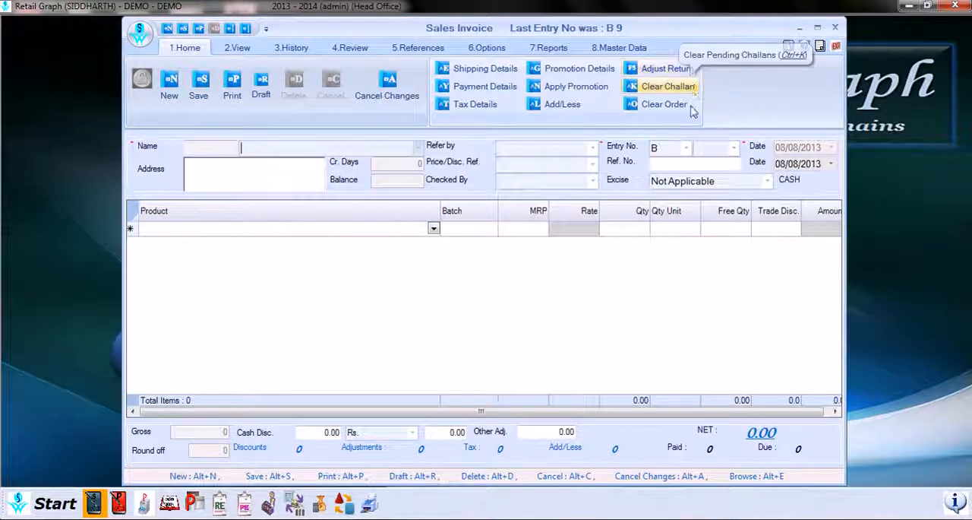
Step: Select AGRAWAL MEDICOSE as the invoice customer and start a return adjustment with return type Expired
{"action": "left_click", "coordinate": [417, 147]}
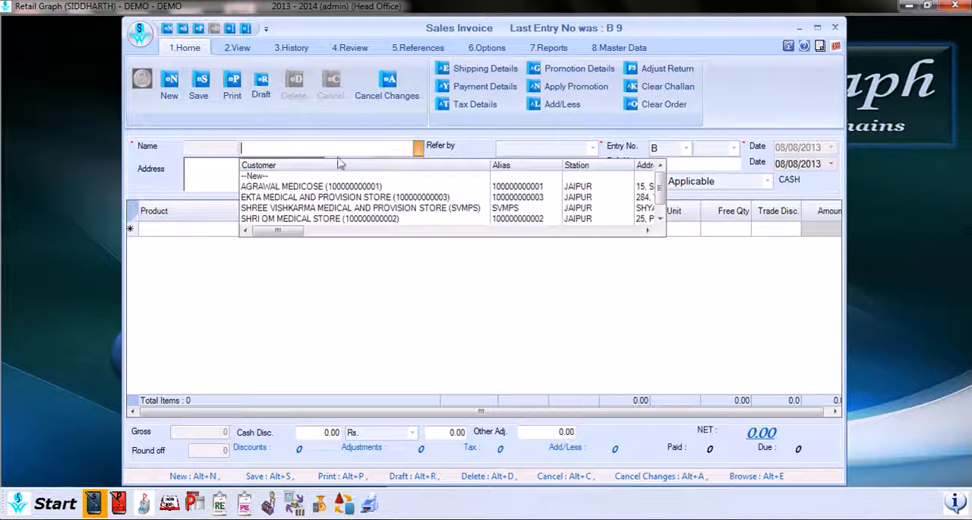
{"action": "left_click", "coordinate": [321, 184]}
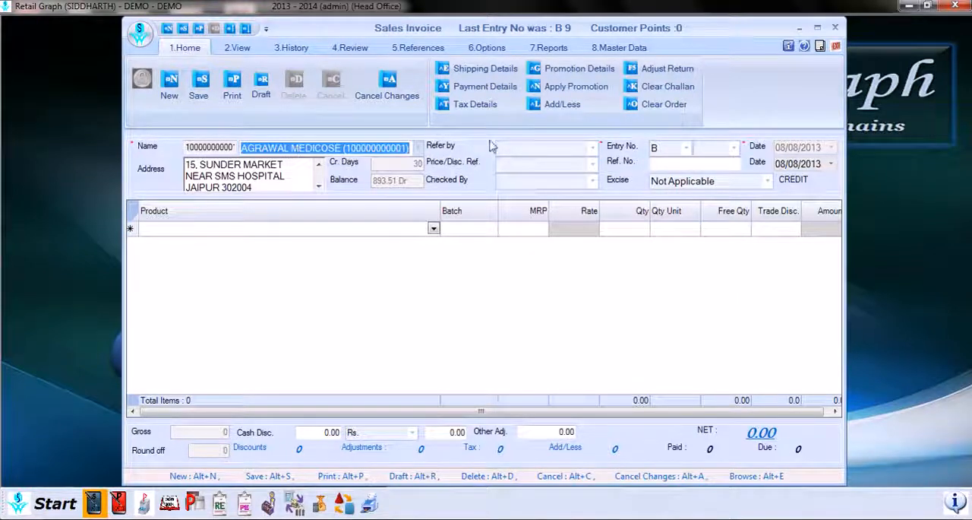
{"action": "left_click", "coordinate": [661, 71]}
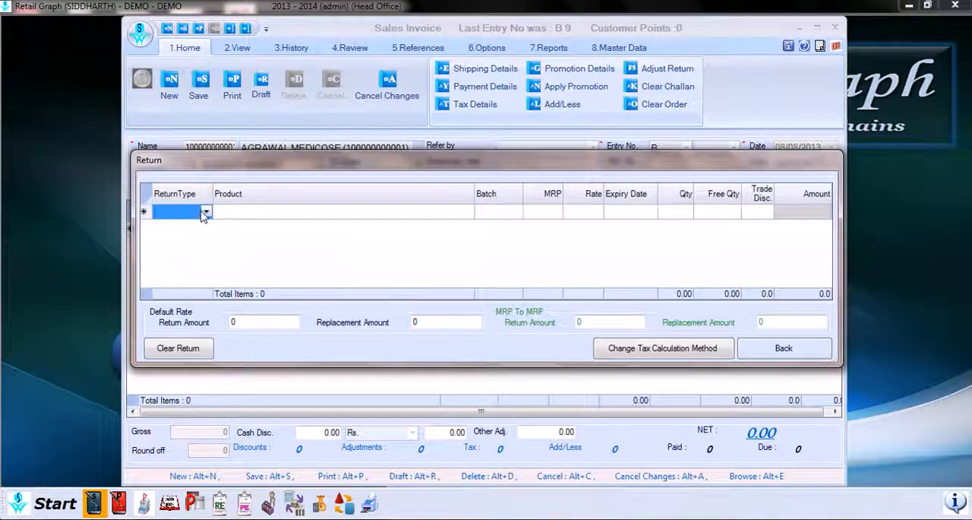
{"action": "left_click", "coordinate": [206, 215]}
{"action": "left_click", "coordinate": [206, 212]}
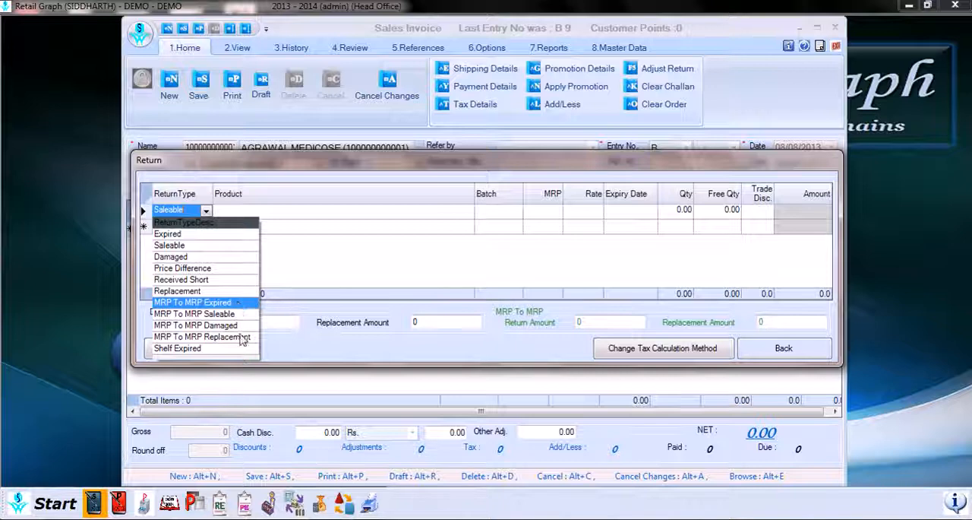
{"action": "left_click", "coordinate": [199, 234]}
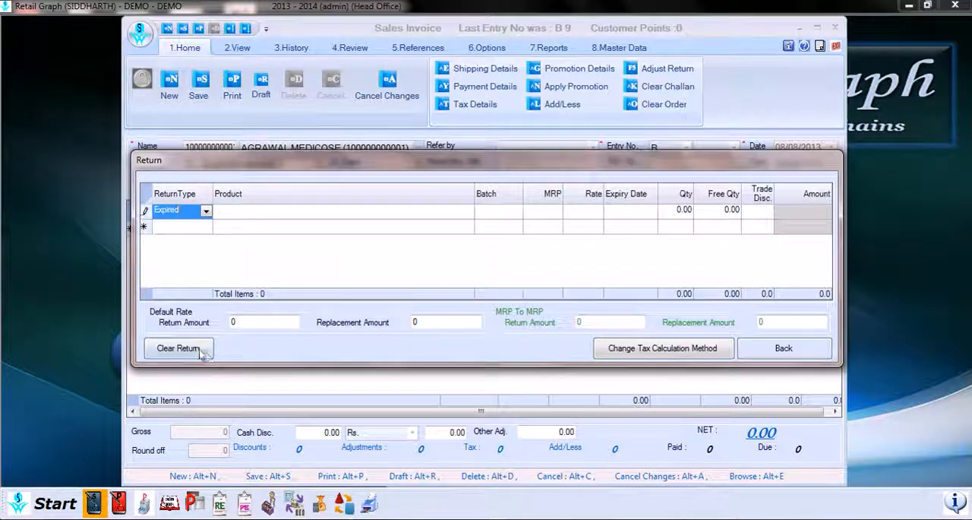
Step: Clear the pending Expired return of CARDACE 2.5 MG from entry A5 against the invoice
{"action": "left_click", "coordinate": [201, 350]}
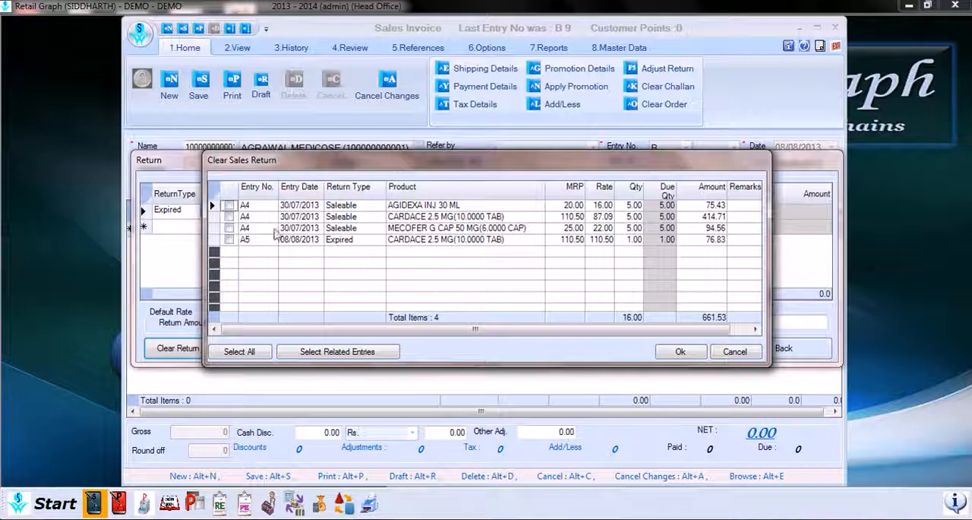
{"action": "left_click", "coordinate": [229, 239]}
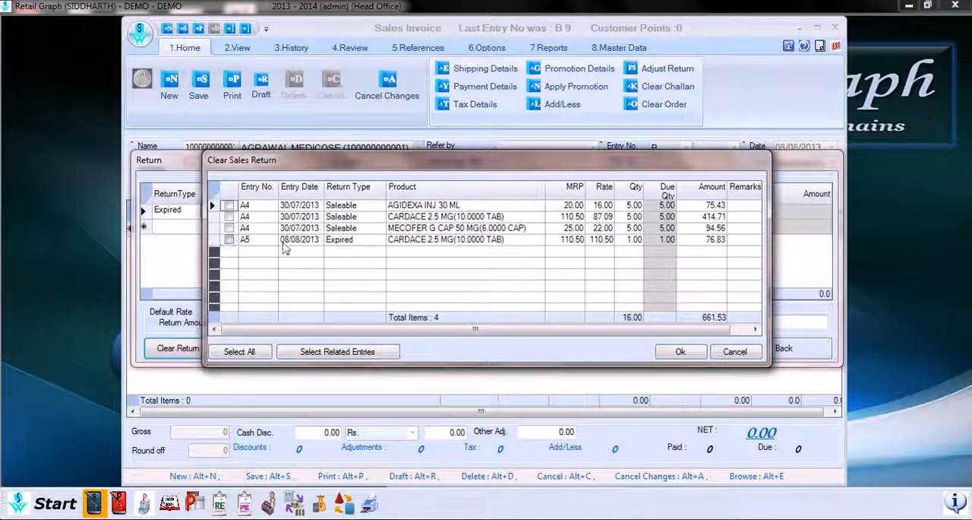
{"action": "left_click", "coordinate": [683, 355]}
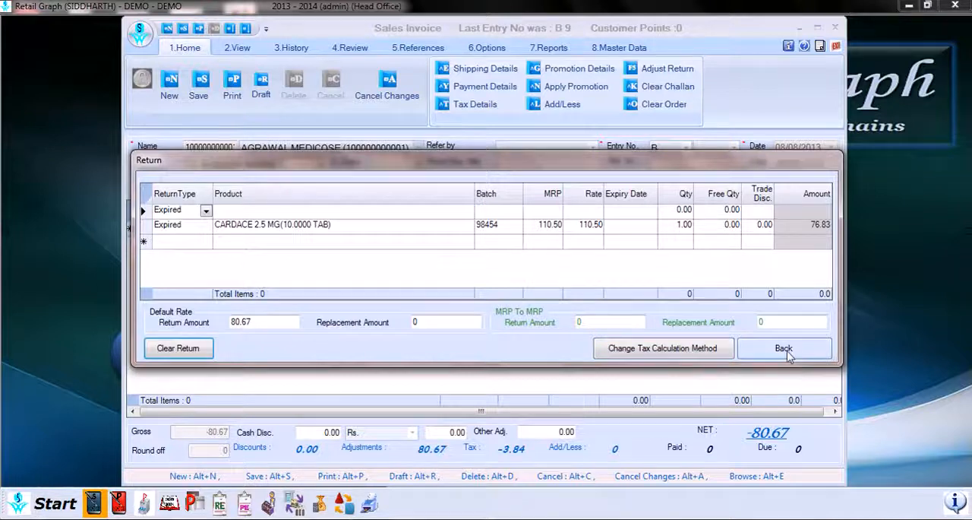
{"action": "left_click", "coordinate": [785, 354]}
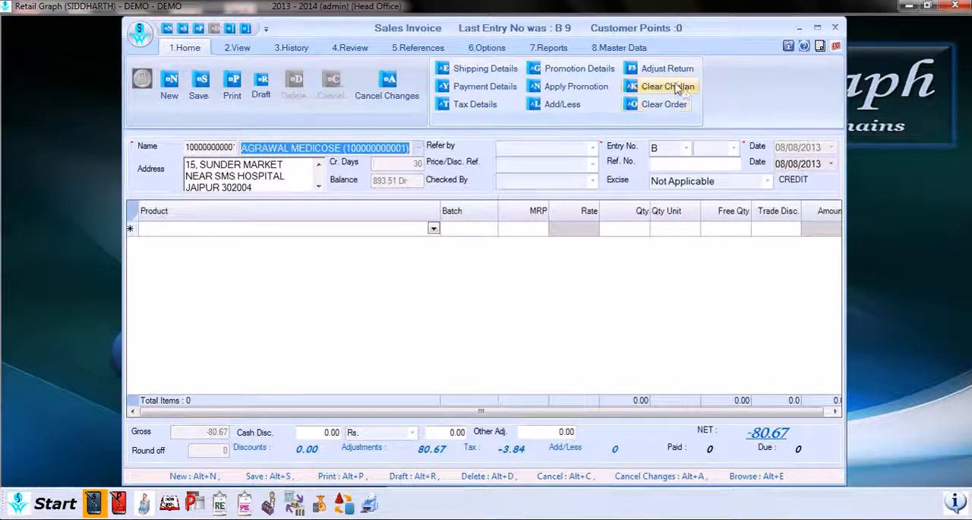
Step: Review the customer's pending sales challans and sales orders without clearing any of them
{"action": "left_click", "coordinate": [667, 87]}
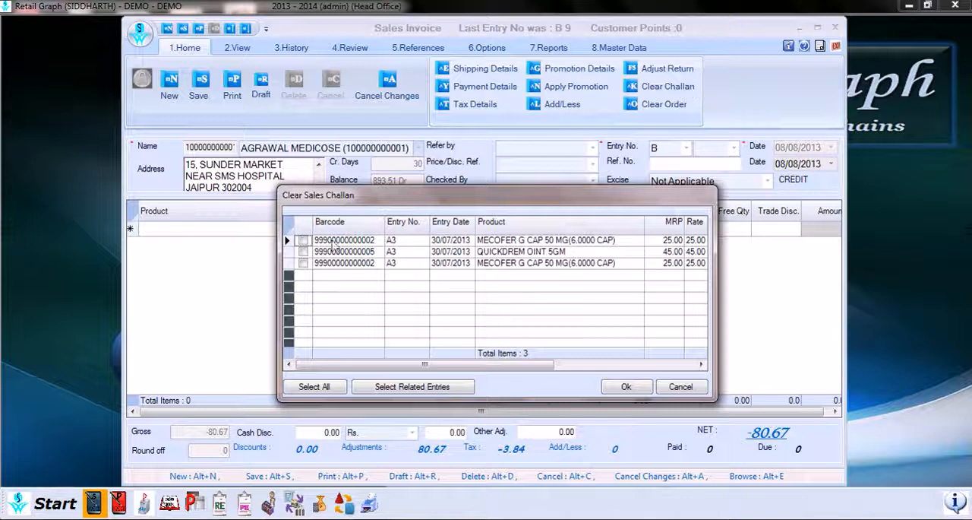
{"action": "left_click", "coordinate": [667, 390]}
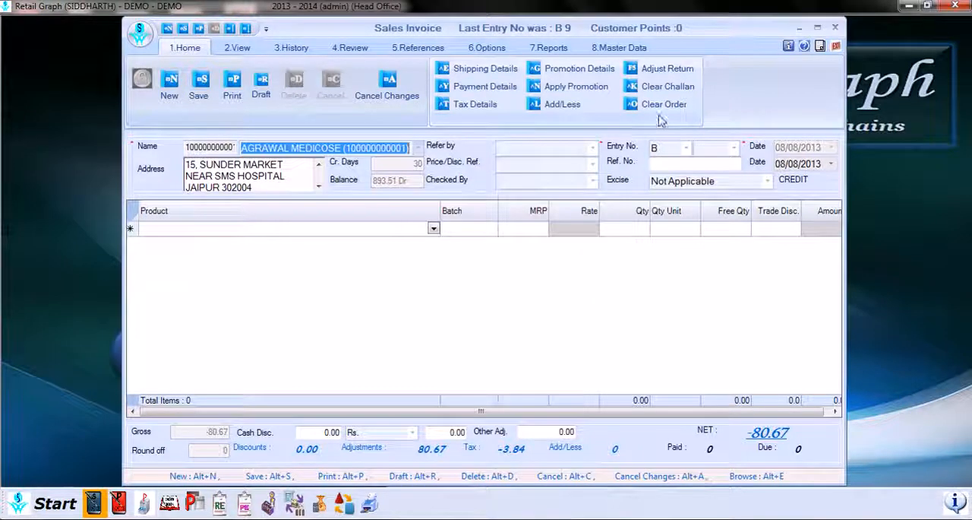
{"action": "left_click", "coordinate": [664, 106]}
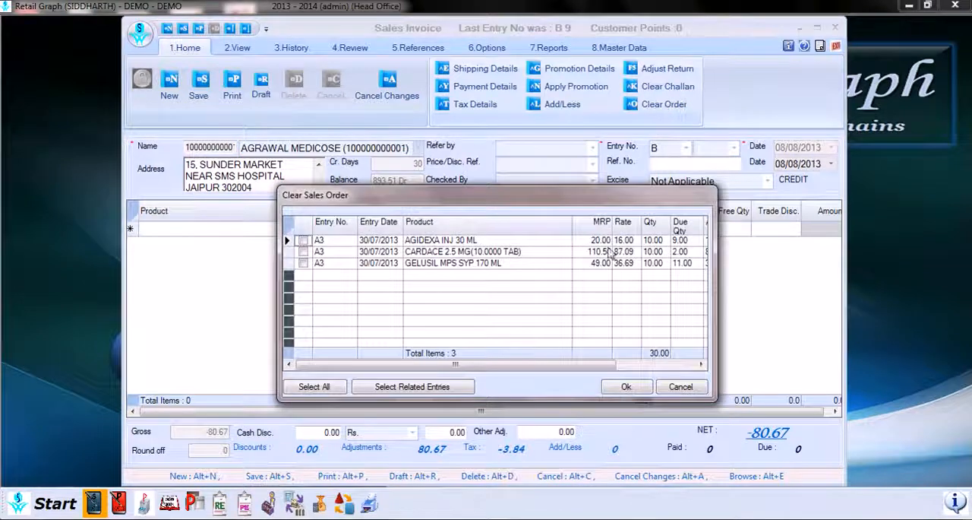
{"action": "left_click", "coordinate": [681, 387]}
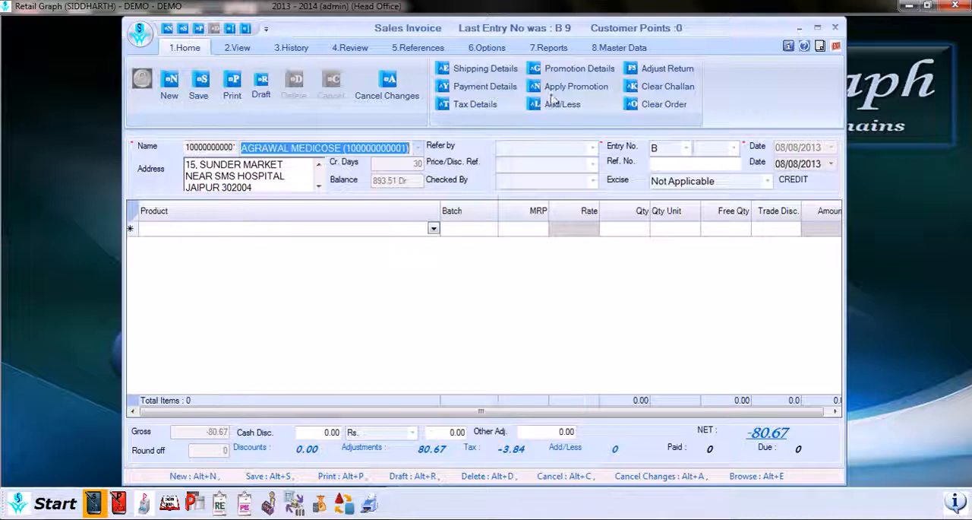
Step: Add CARDACE 2.5 MG(10.0000 TAB) from batch 98454 to the invoice with MRP 110.50 and quantity 2
{"action": "left_click", "coordinate": [434, 230]}
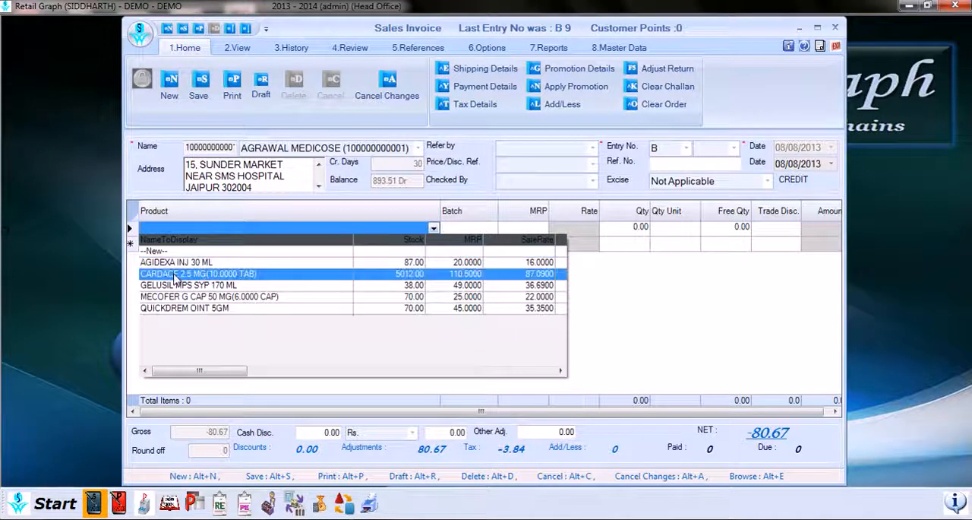
{"action": "left_click", "coordinate": [177, 274]}
{"action": "key", "text": "Return"}
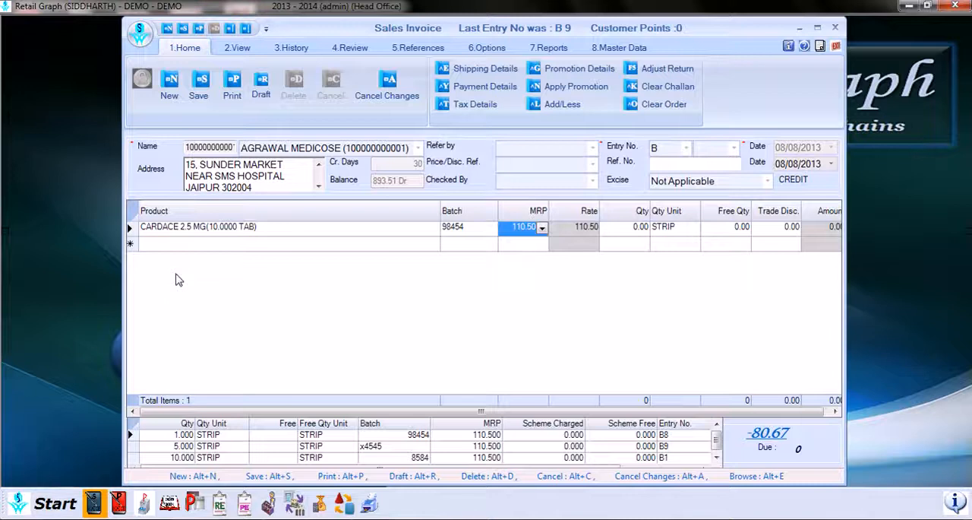
{"action": "key", "text": "Return"}
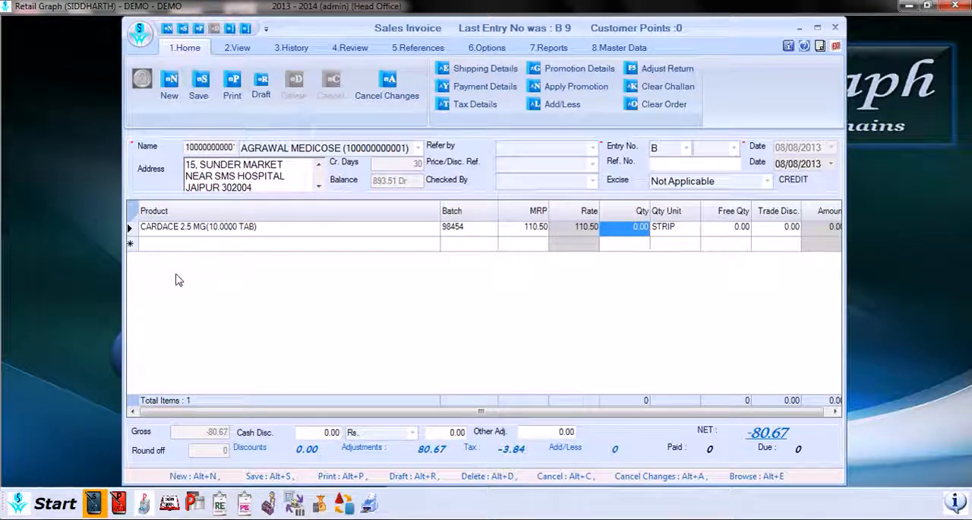
{"action": "type", "text": "-2"}
{"action": "key", "text": "Return"}
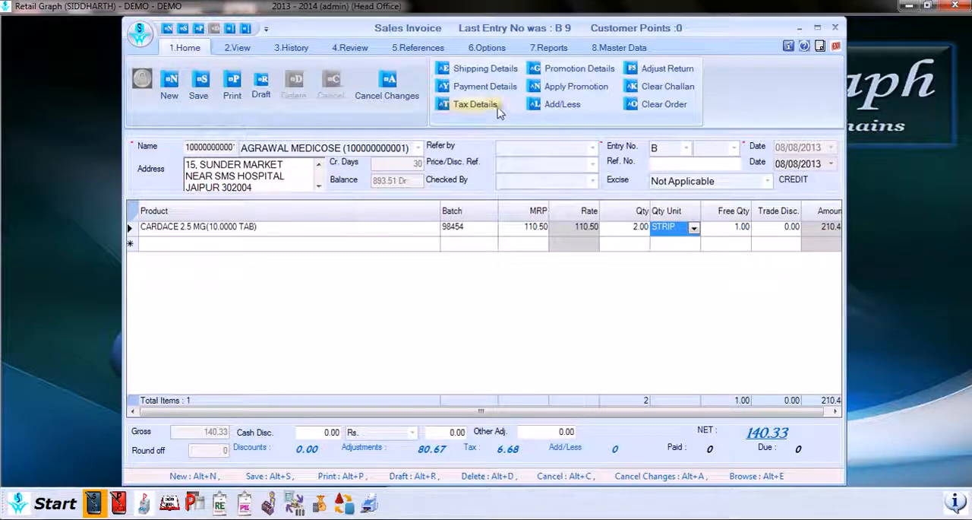
Step: Review the promotion details for the CARDACE 2.5 MG line and accept the applied Free Qty. promotion
{"action": "left_click", "coordinate": [581, 70]}
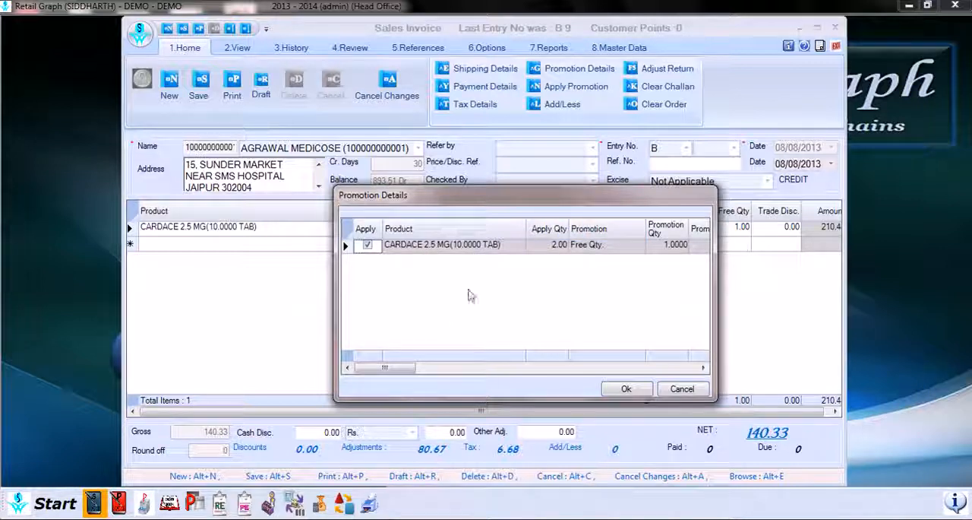
{"action": "left_click_drag", "start_coordinate": [406, 368], "coordinate": [447, 369]}
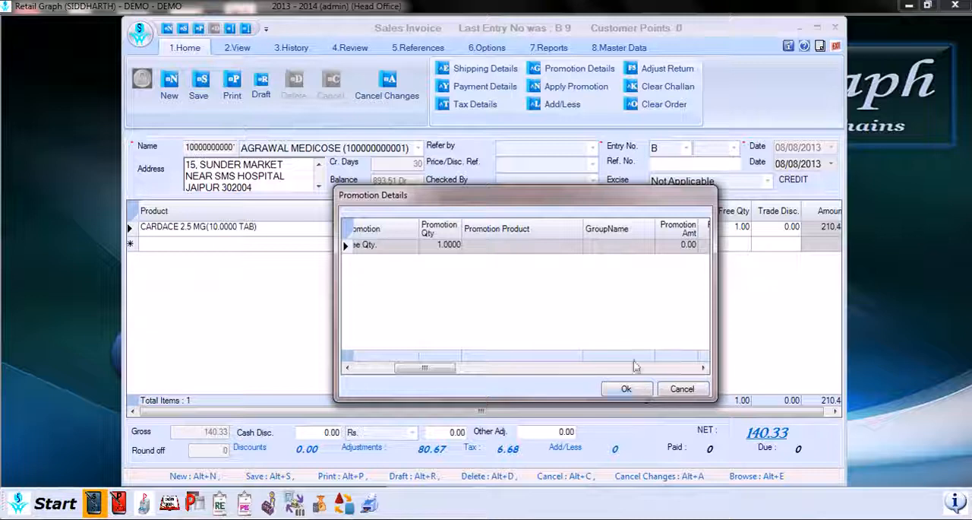
{"action": "left_click", "coordinate": [625, 388]}
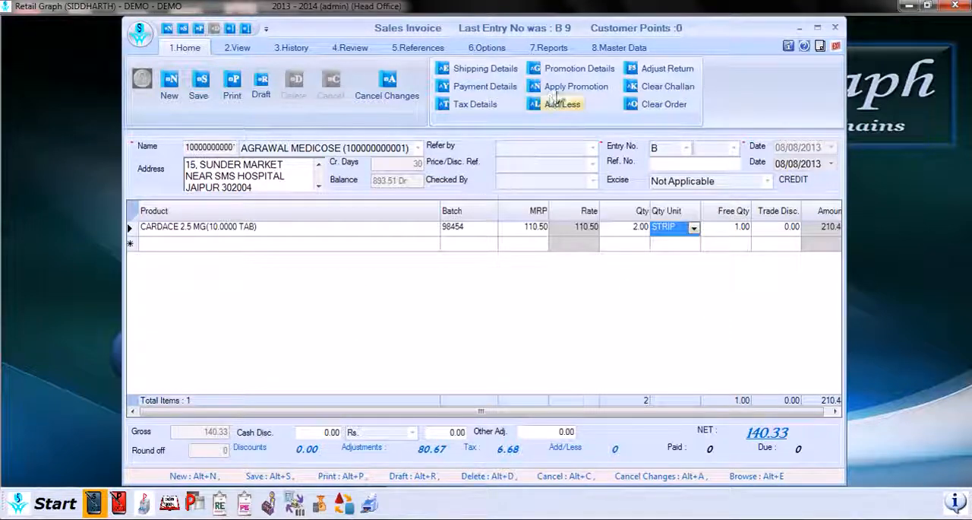